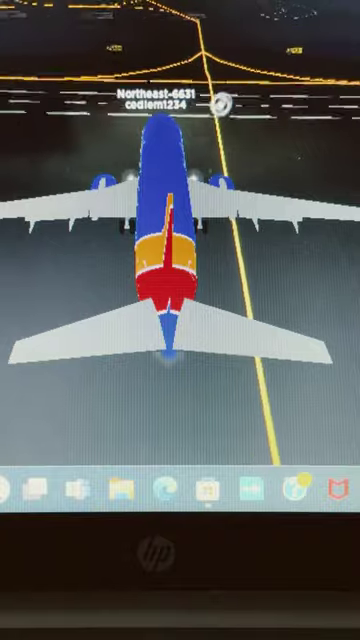
pyautogui.scroll(3, 180, 250)
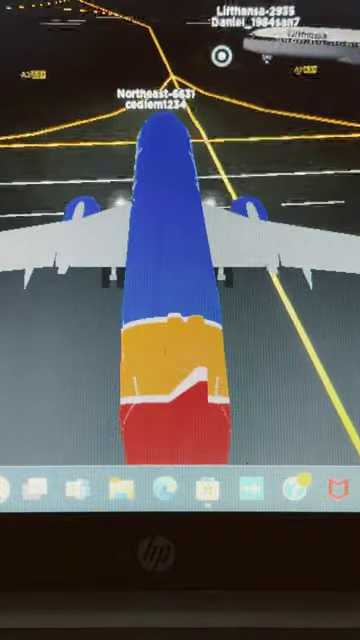
pyautogui.scroll(-6, 180, 250)
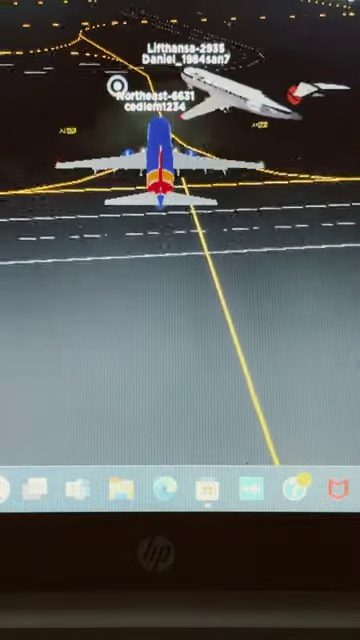
pyautogui.scroll(2, 180, 250)
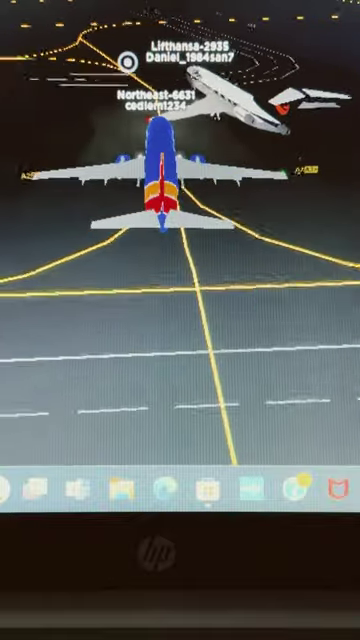
pyautogui.scroll(2, 180, 250)
pyautogui.scroll(2, 180, 250)
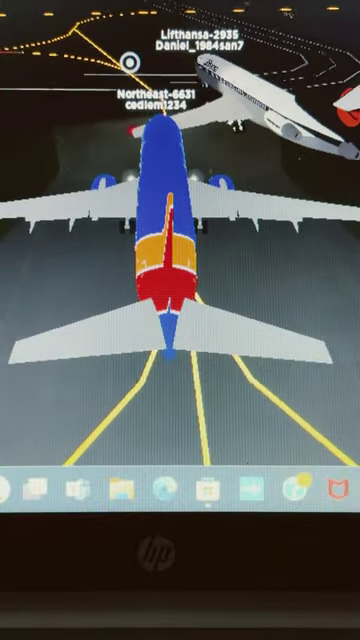